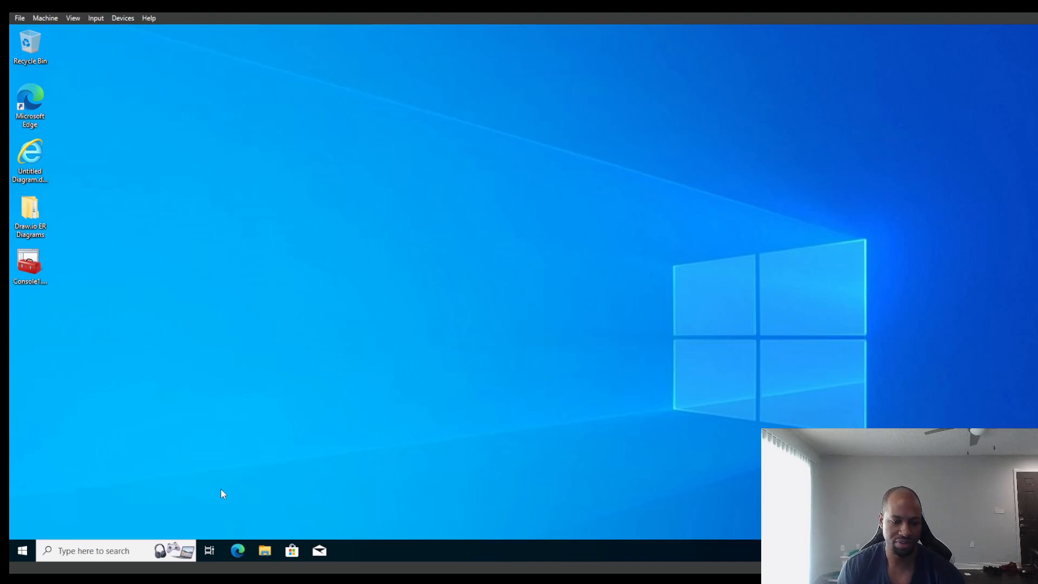
key("super+r")
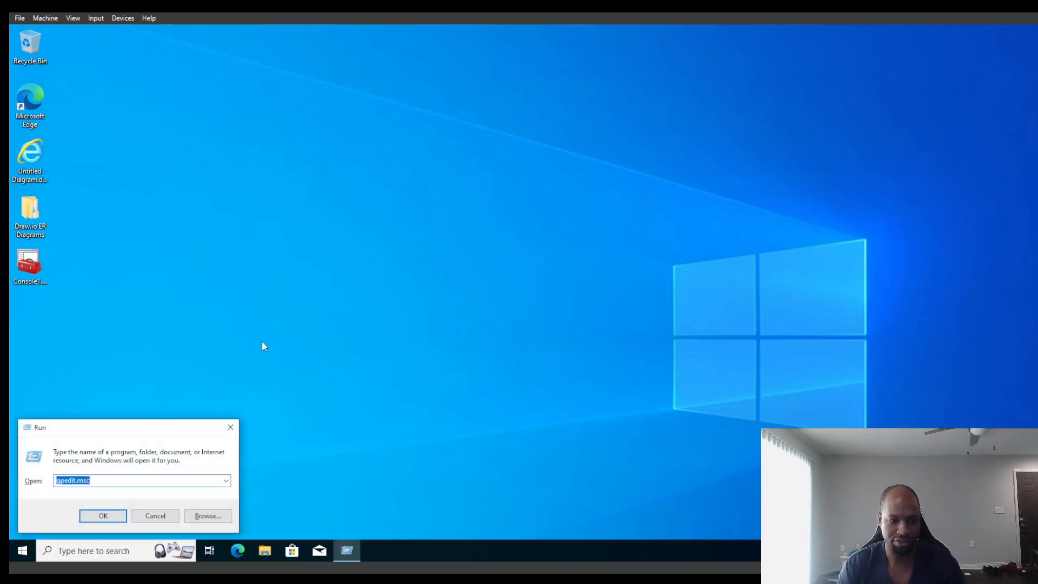
type("mm")
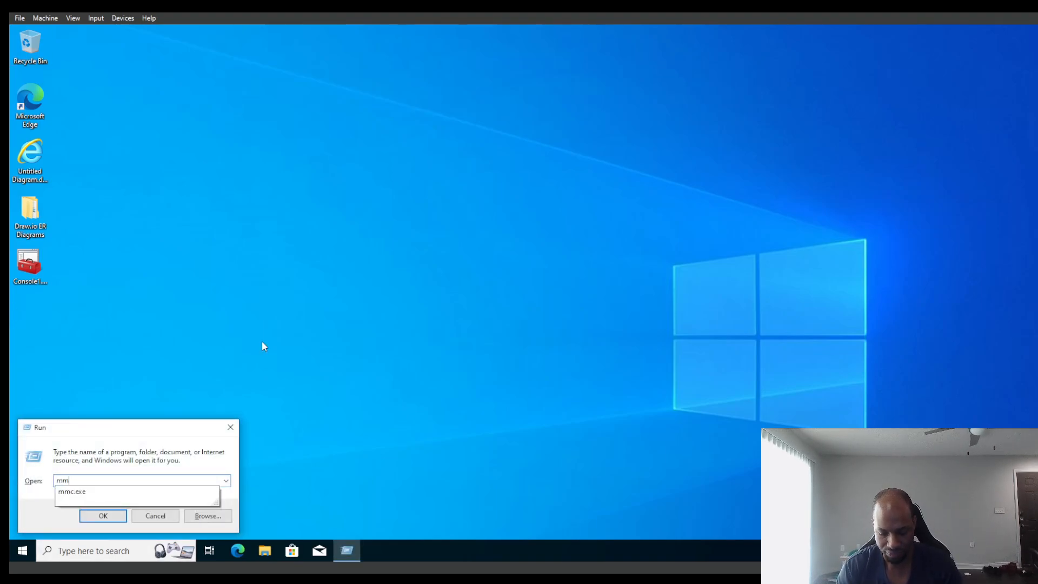
type("c.exe")
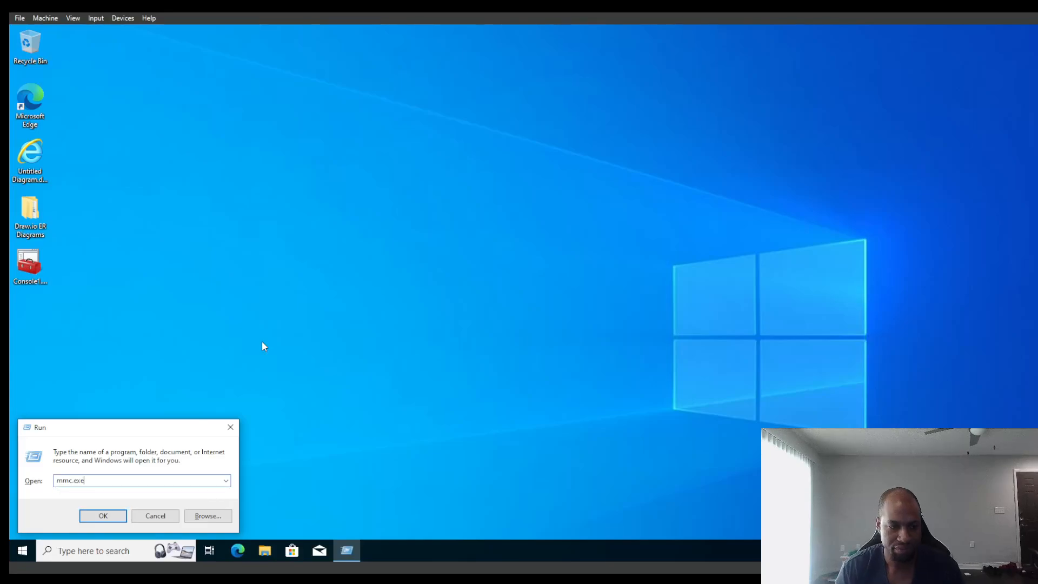
key("Return")
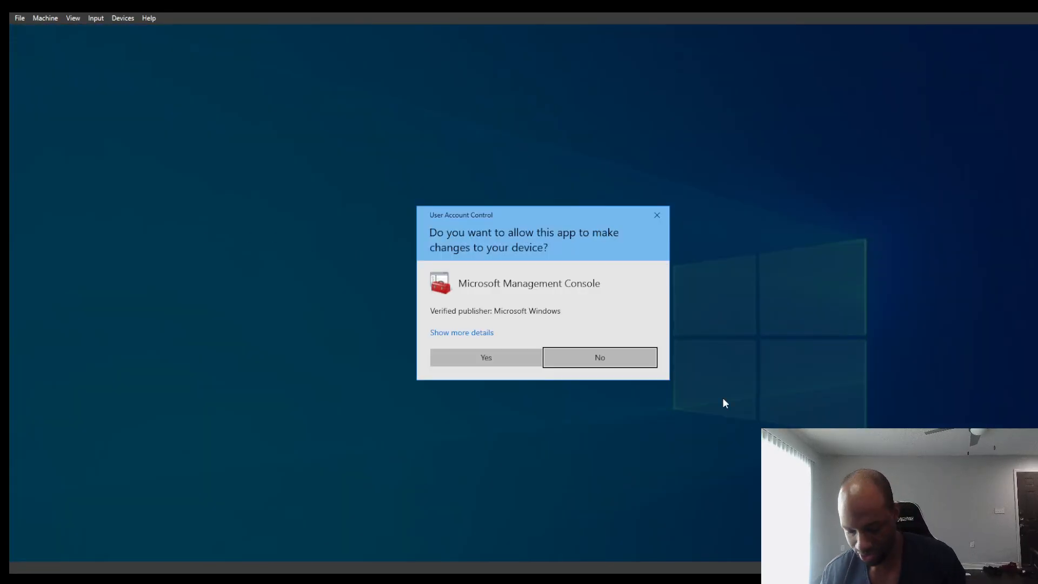
key("Return")
key("super+r")
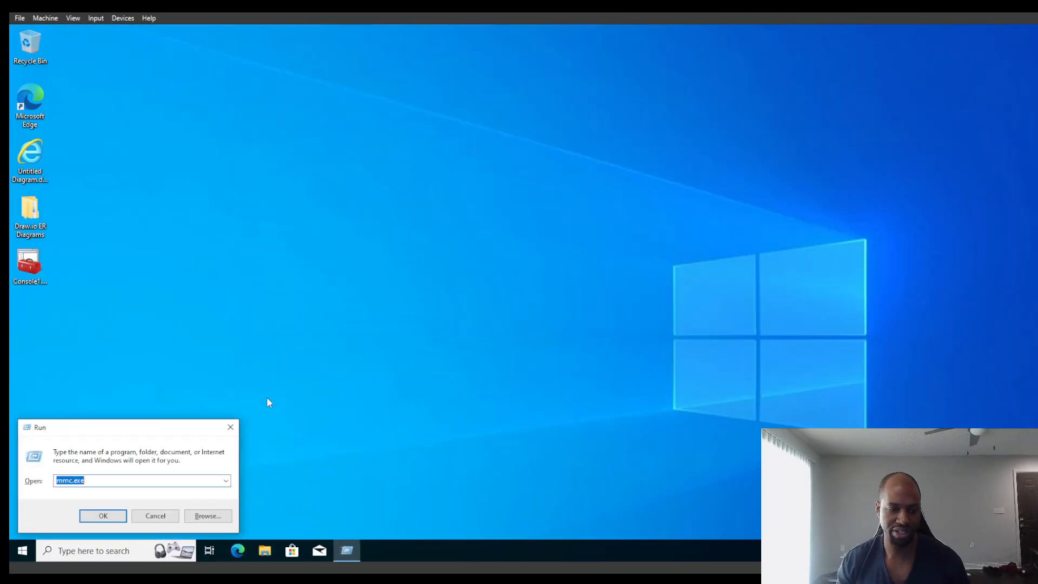
key("Escape")
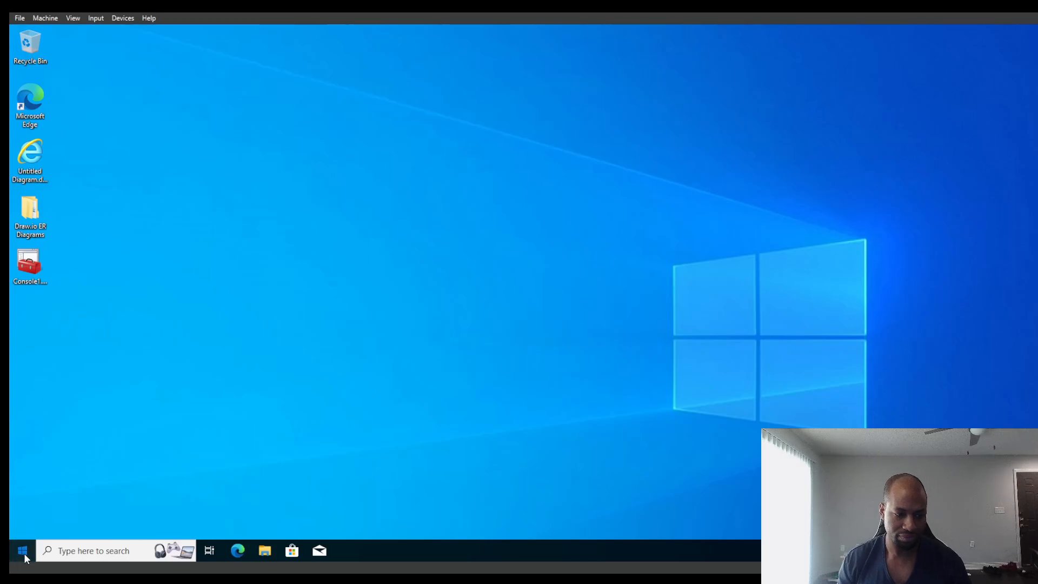
Open the Optional features page in the System section of Windows Settings.
left_click(24, 552)
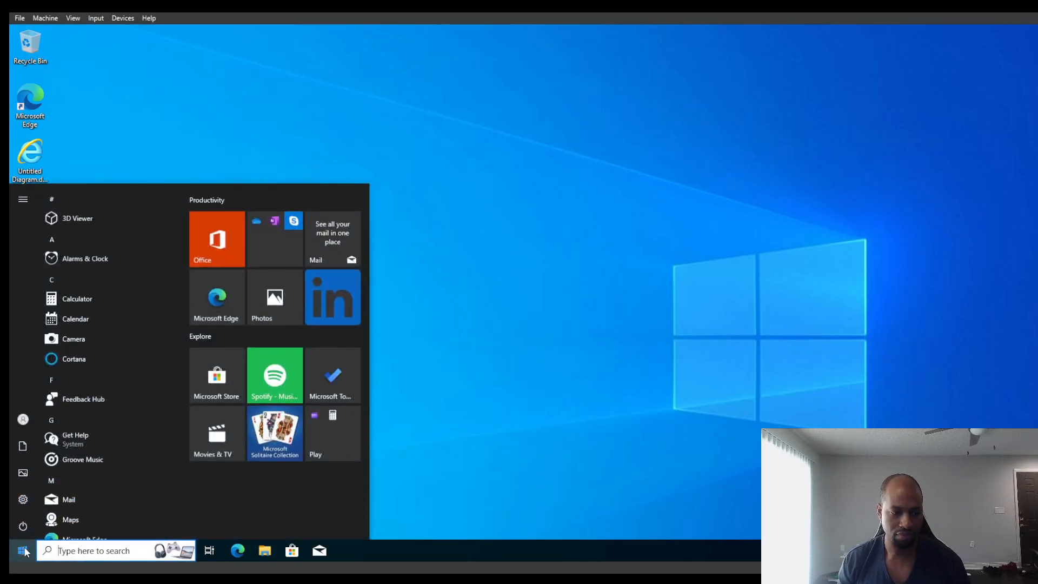
left_click(34, 497)
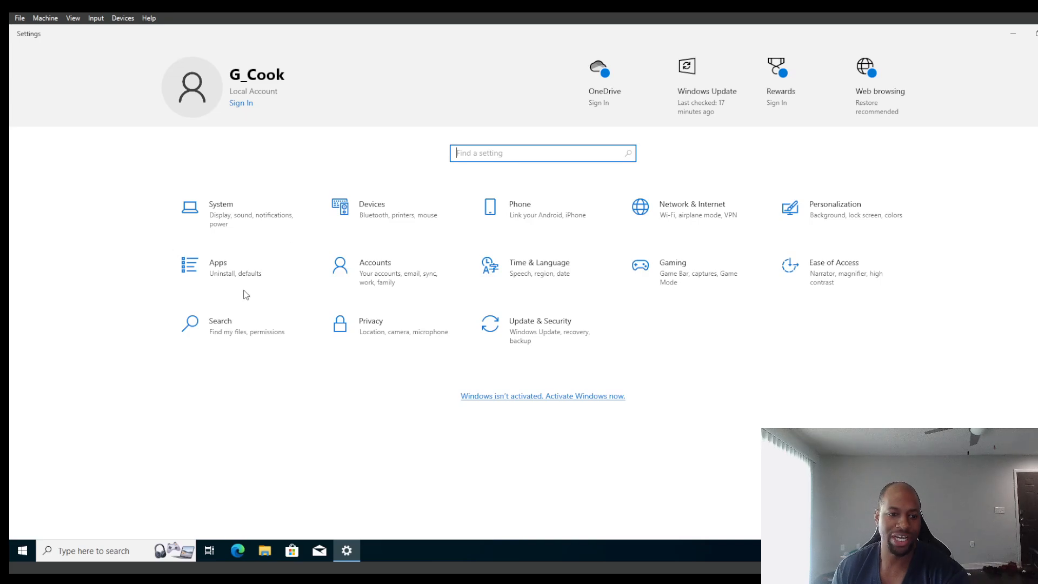
left_click(237, 276)
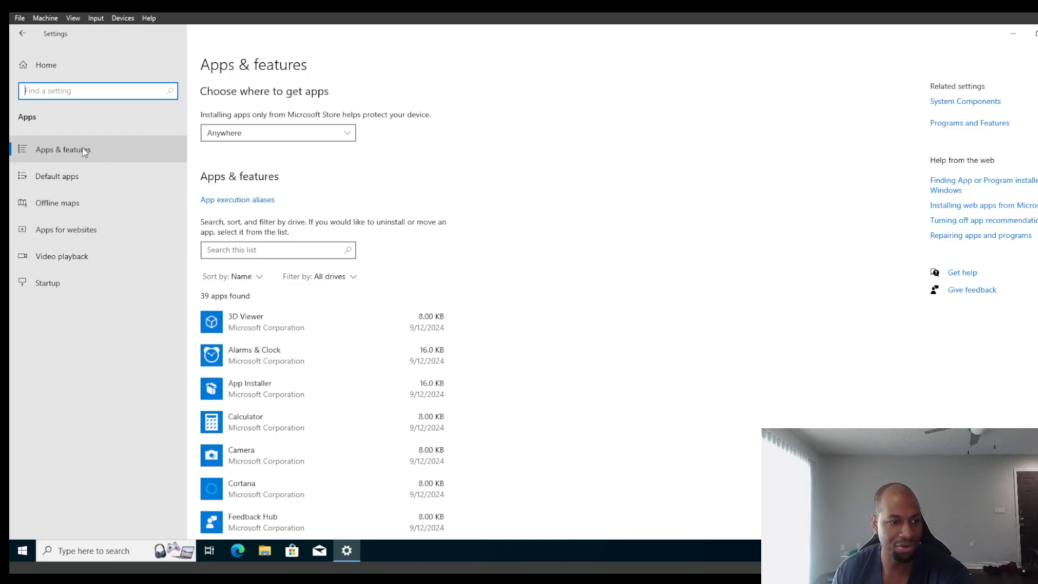
left_click(22, 33)
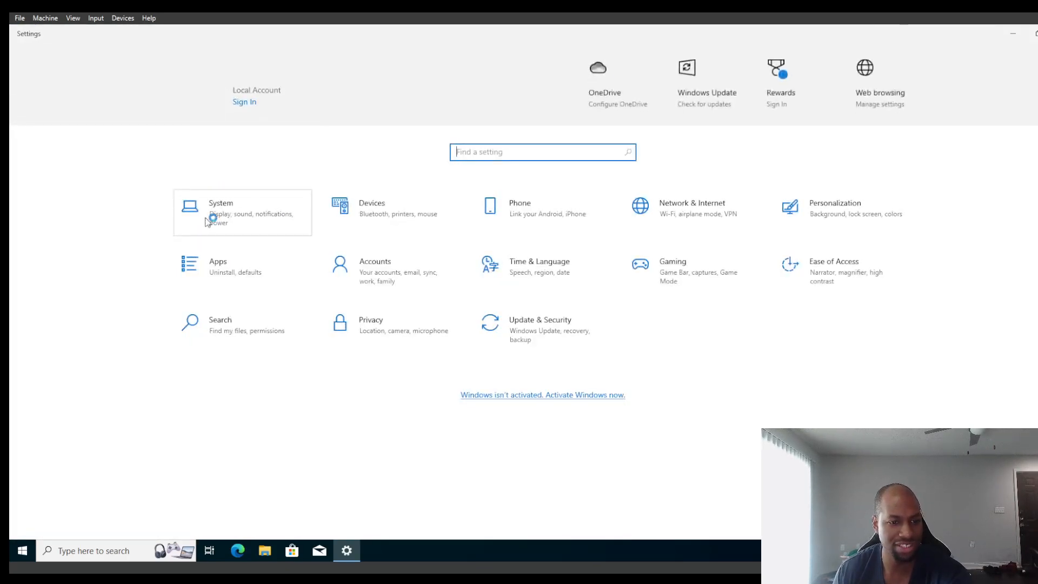
left_click(267, 213)
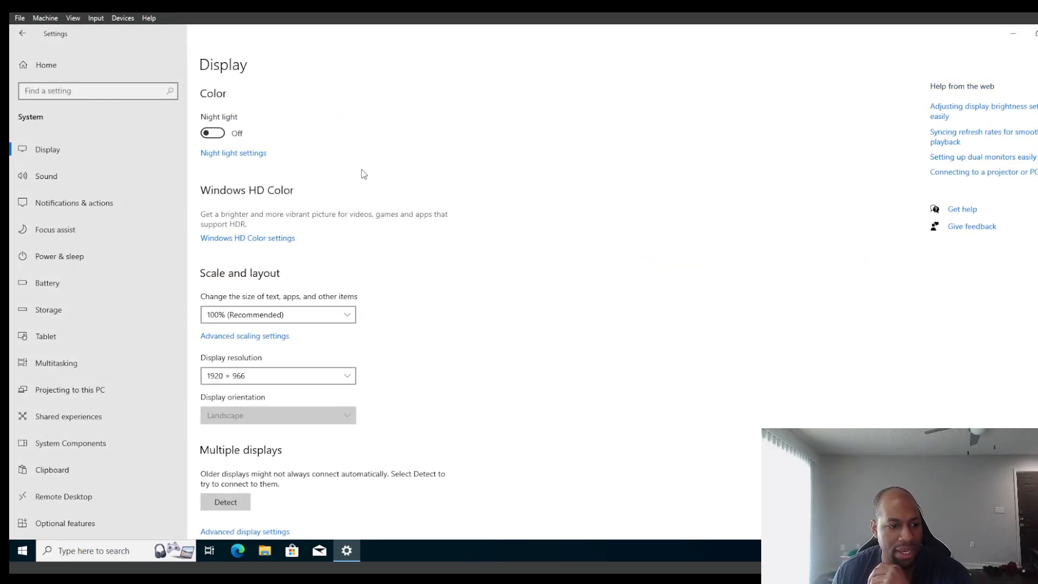
scroll(66, 372, "down", 2)
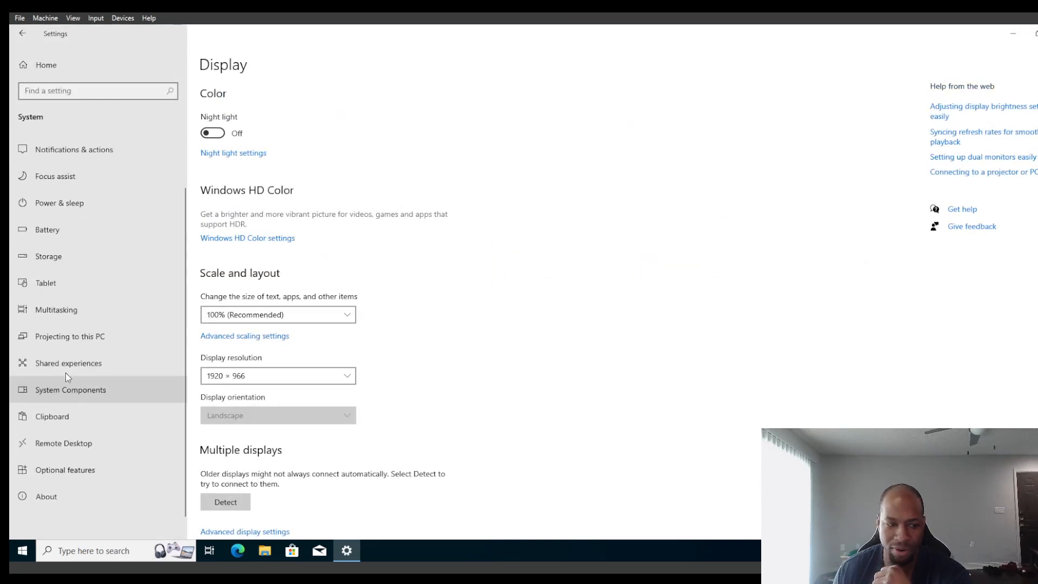
scroll(66, 372, "down", 1)
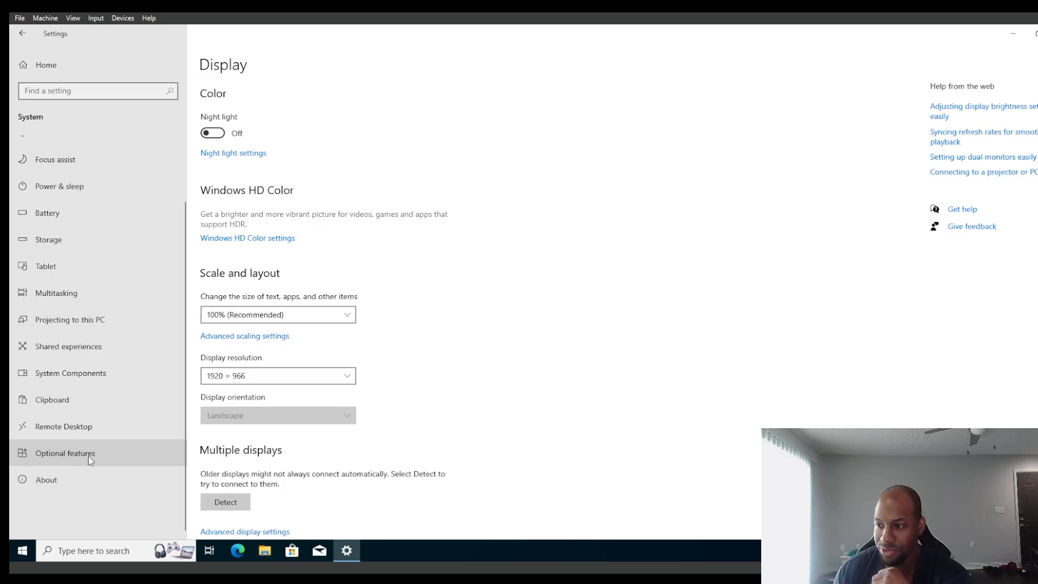
left_click(87, 453)
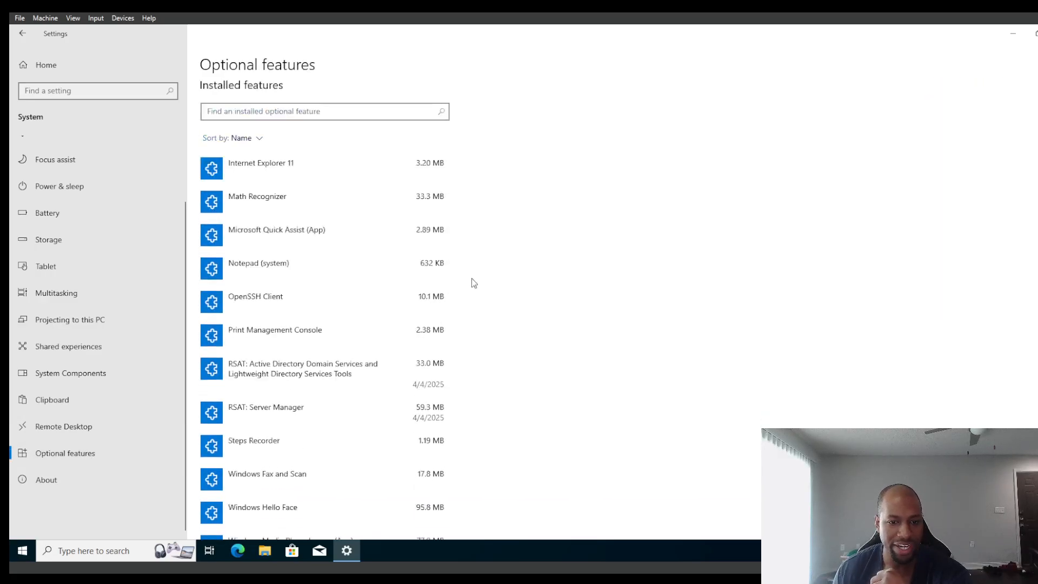
Start adding an optional feature, search for "active" and select RSAT: Active Directory Certificate Services Tools.
scroll(472, 279, "down", 2)
scroll(345, 356, "up", 3)
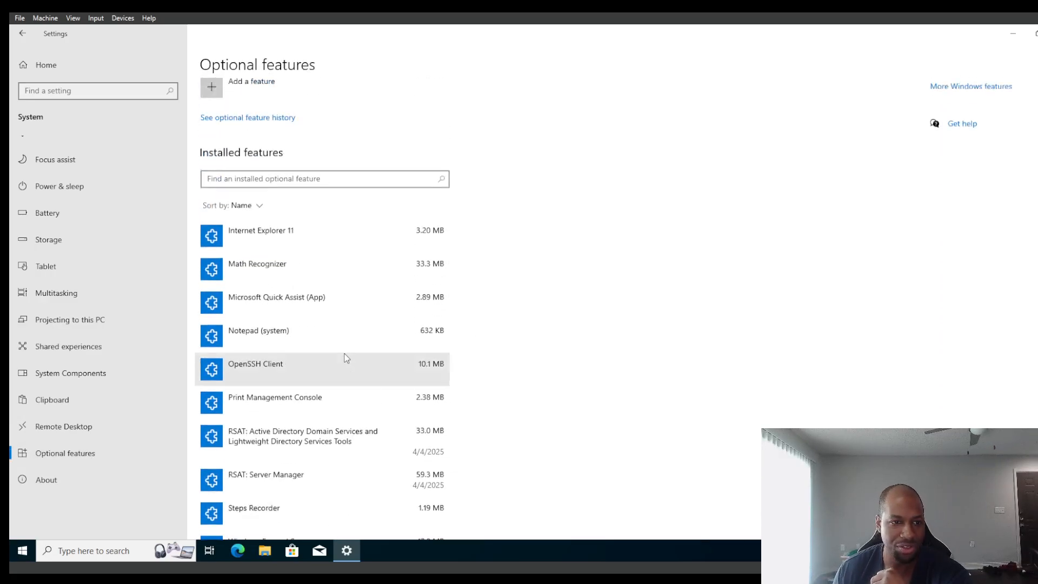
scroll(347, 358, "up", 1)
left_click(336, 192)
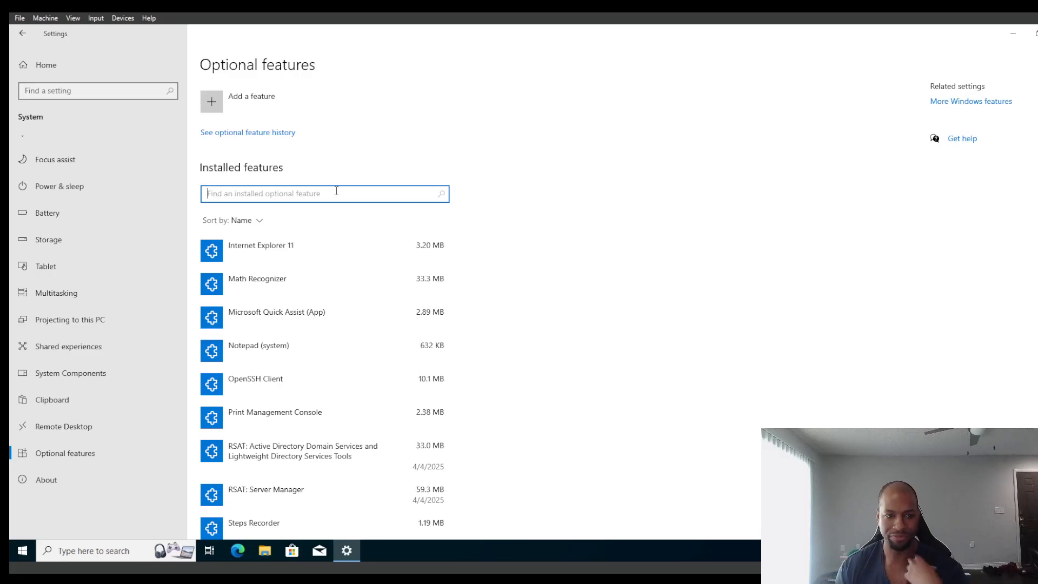
left_click(216, 101)
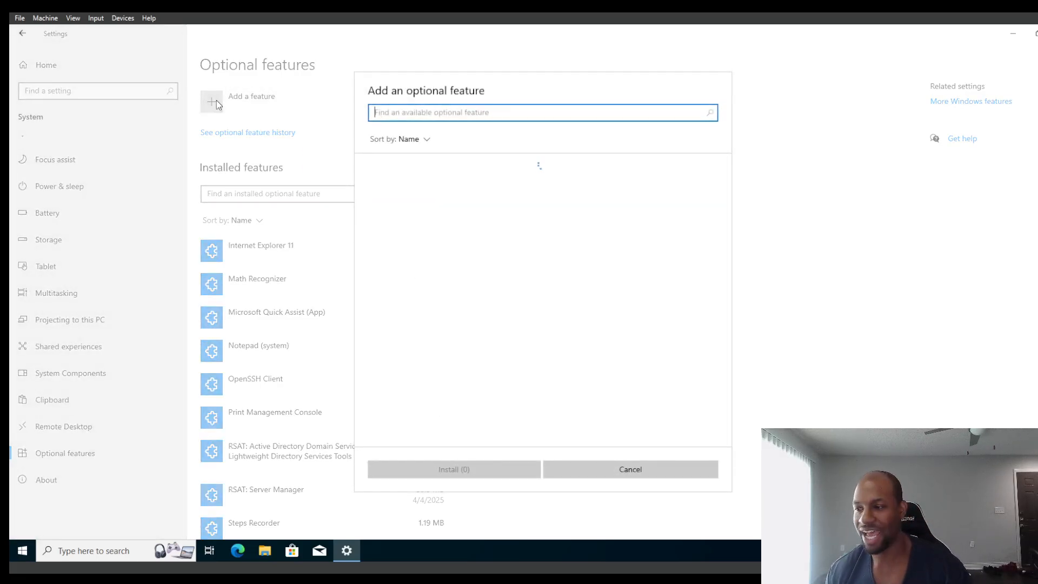
type("active")
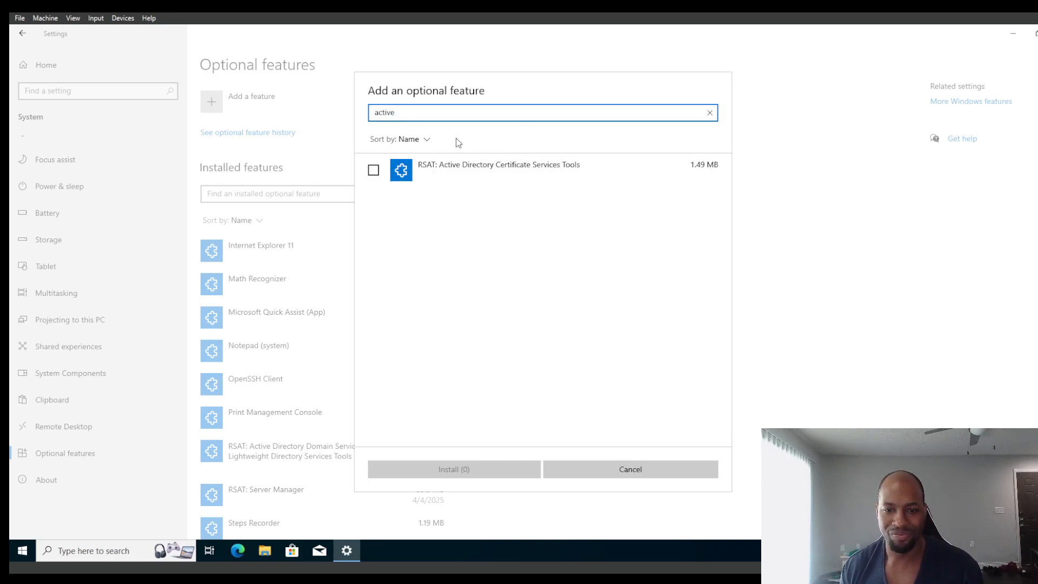
left_click(374, 172)
left_click(374, 171)
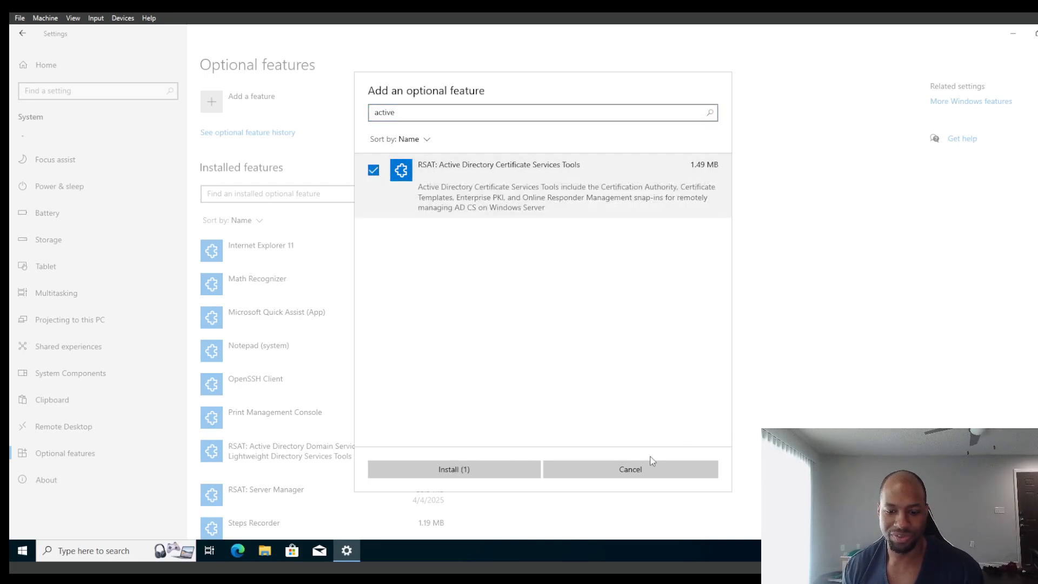
Search the available optional features for "group" and also select RSAT: Group Policy Management Tools.
left_click(423, 114)
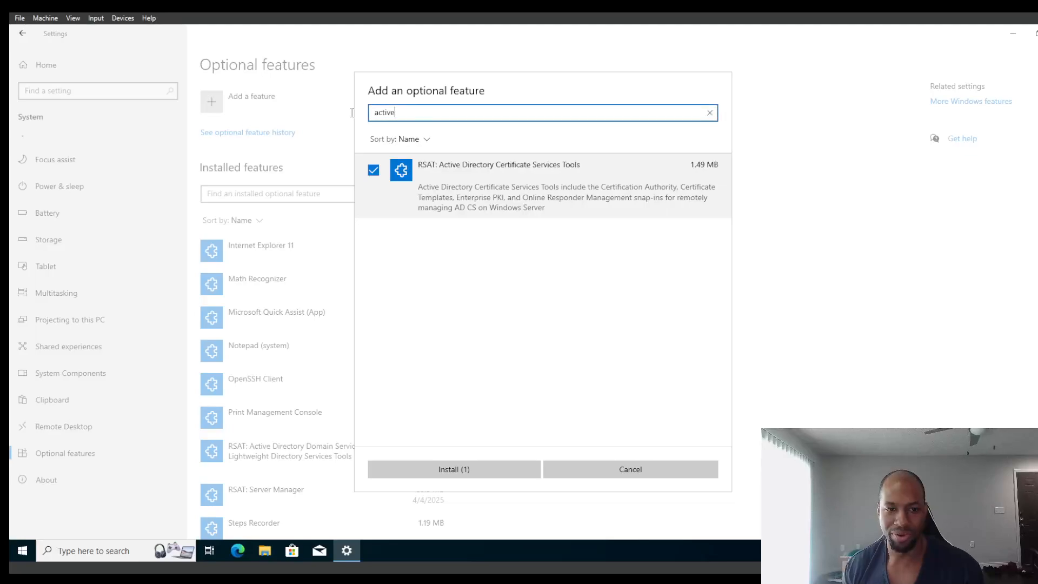
key("ctrl+a")
type("gruo")
key("BackSpace")
key("BackSpace")
key("BackSpace")
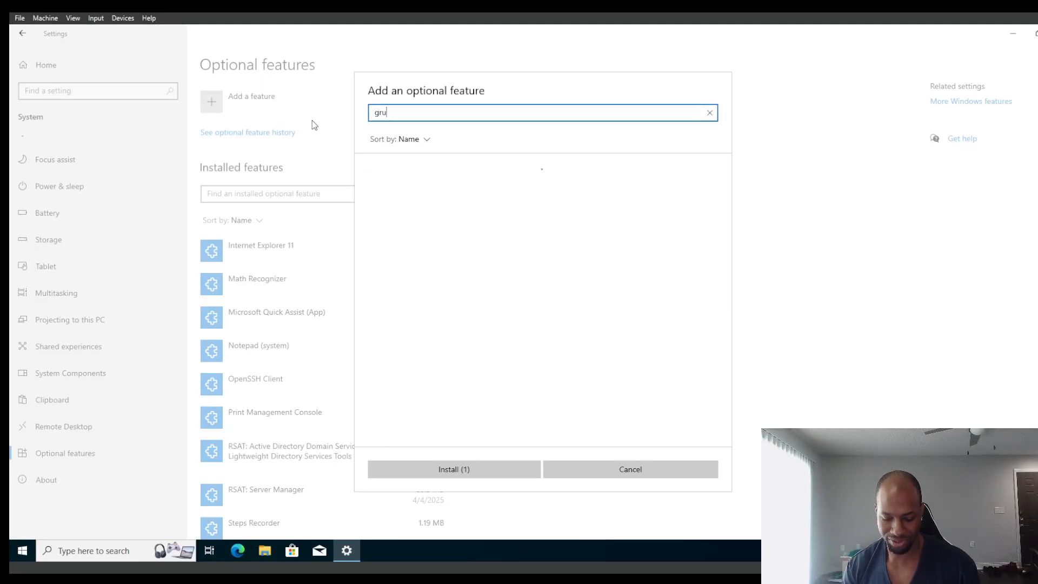
type("oup")
key("BackSpace")
key("BackSpace")
key("BackSpace")
type("roup")
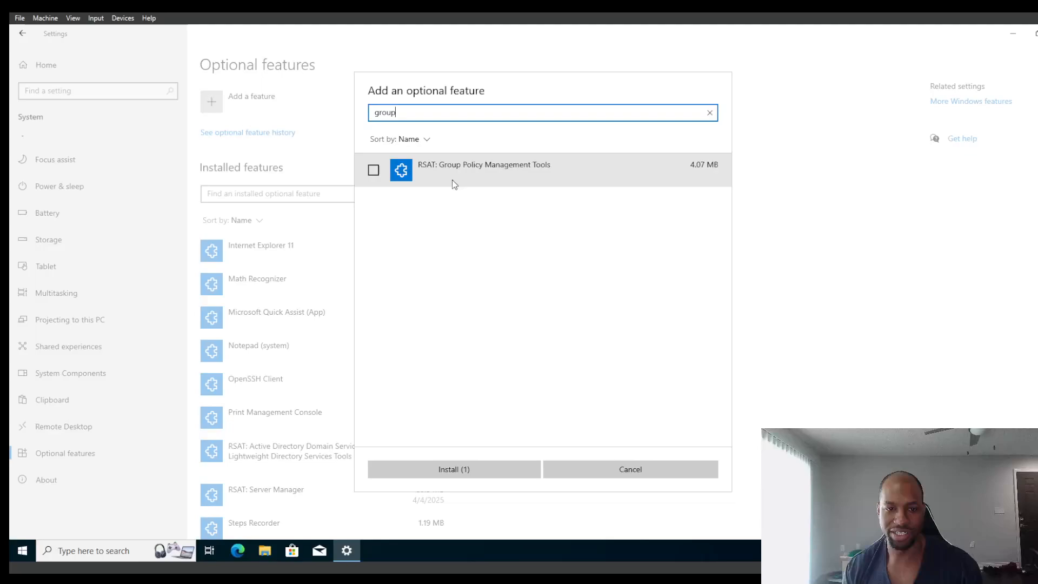
left_click(373, 170)
Clear the feature search, install the two selected RSAT tools, and look through the installed features list.
left_click(445, 114)
key("ctrl+a")
key("BackSpace")
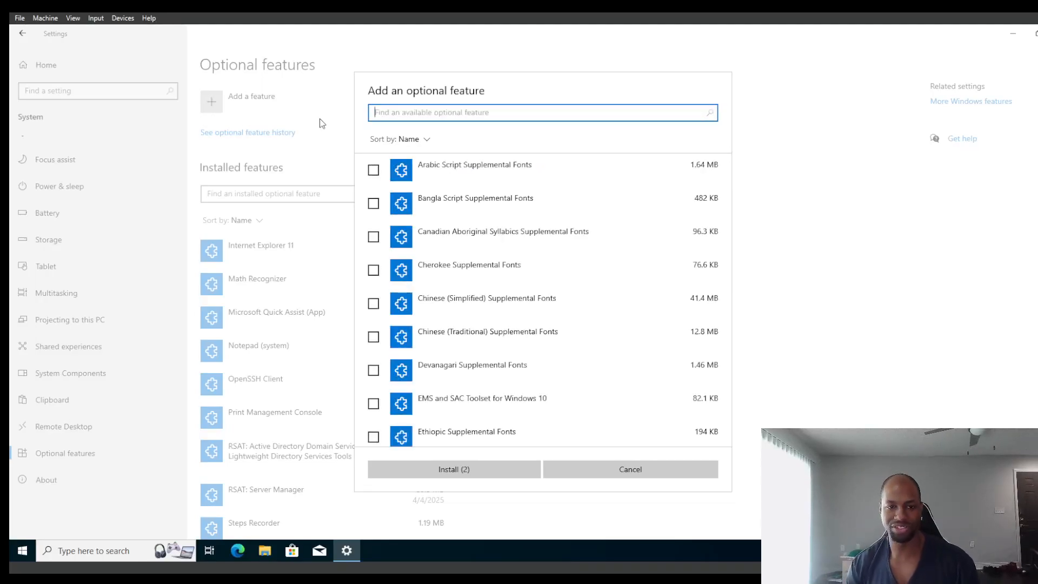
left_click(475, 470)
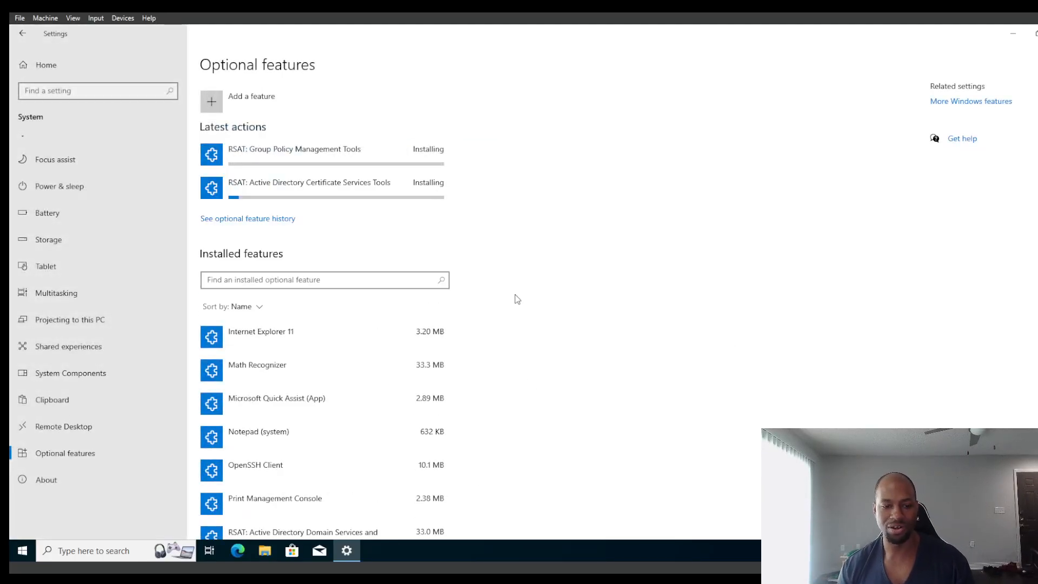
scroll(408, 278, "down", 5)
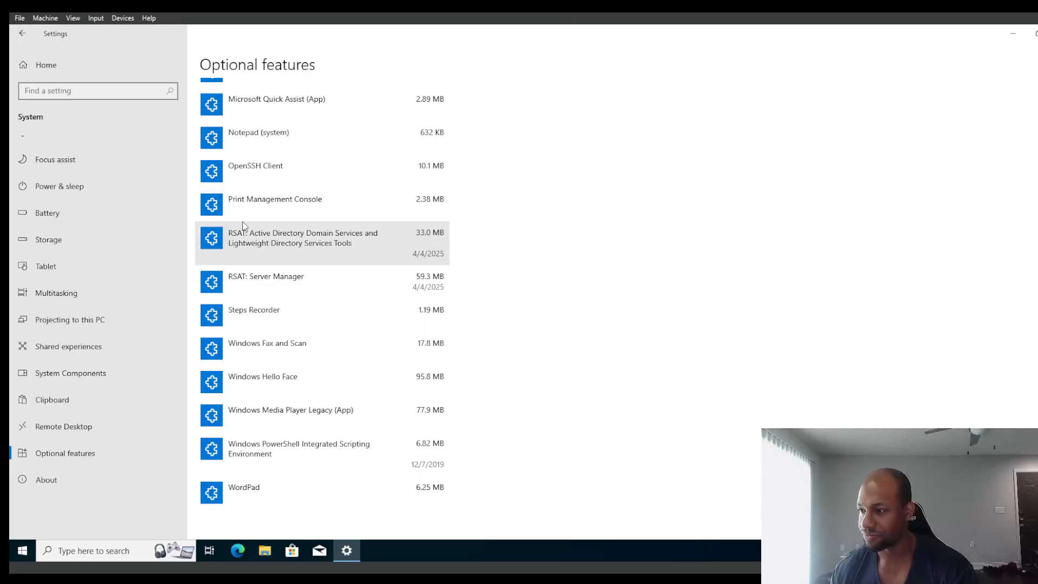
scroll(246, 237, "up", 5)
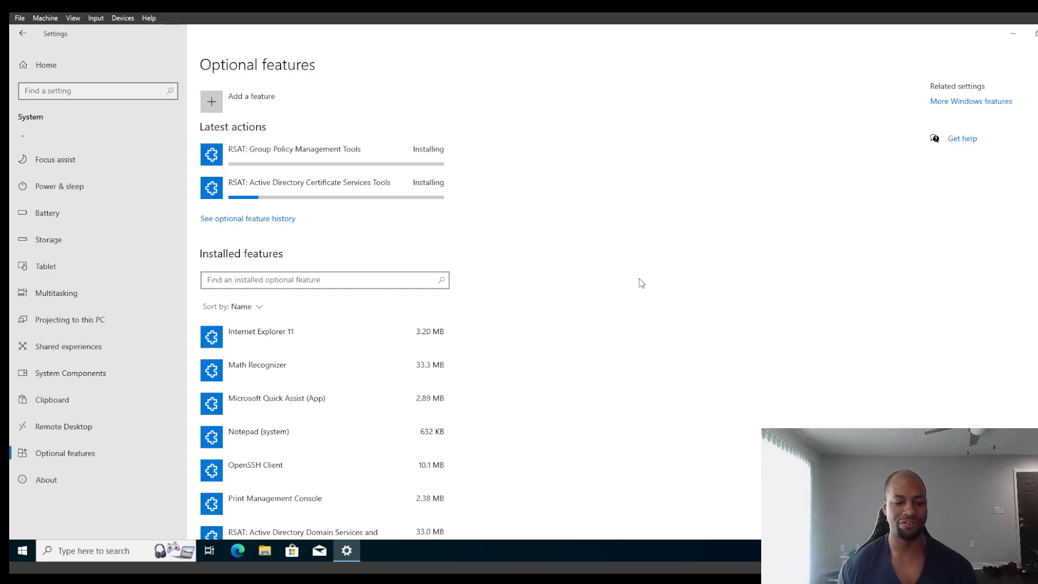
Find Active Directory Users and Computers through Windows search, launch it and dismiss the domain services notice.
left_click(126, 560)
type("active direc")
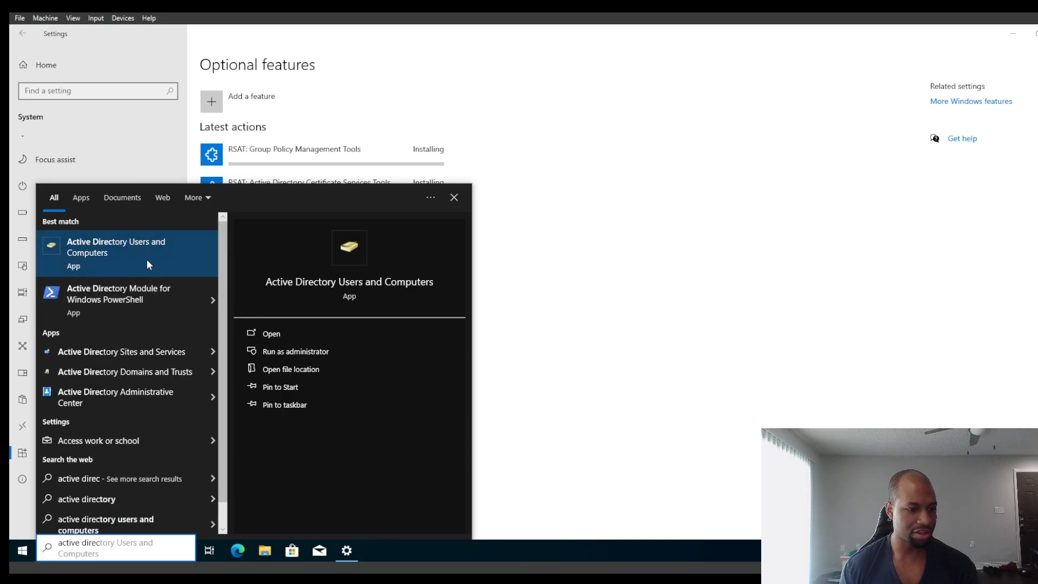
left_click(271, 333)
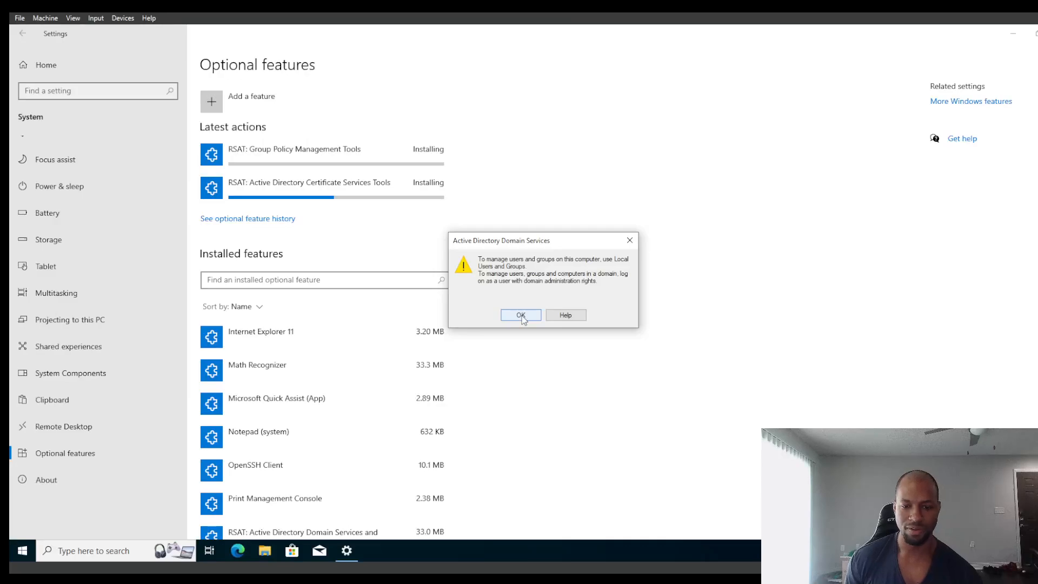
left_click(521, 317)
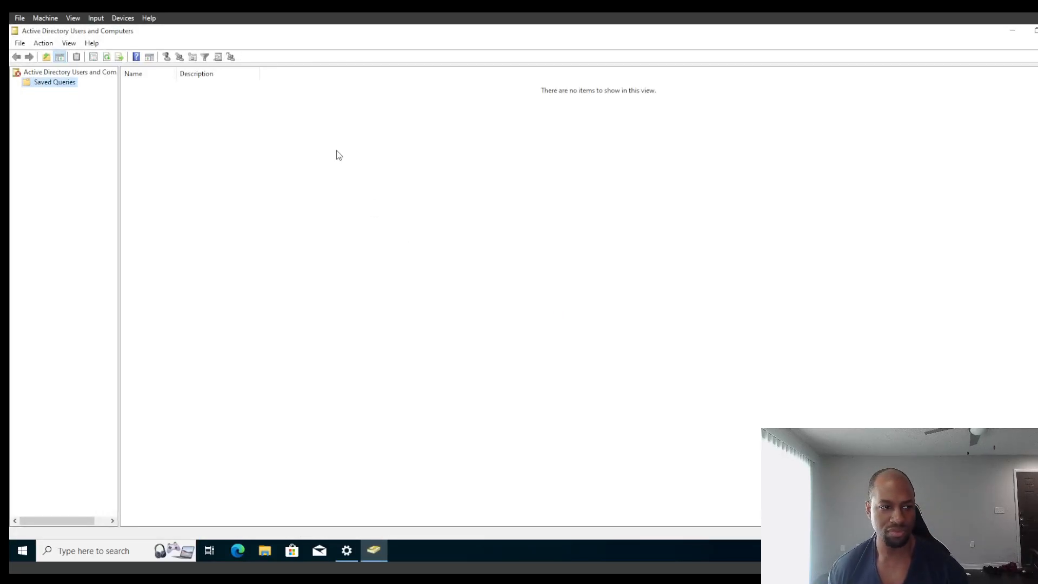
Restore the Active Directory Users and Computers window from full screen, move it clear of the Settings sidebar and enlarge it.
double_click(241, 30)
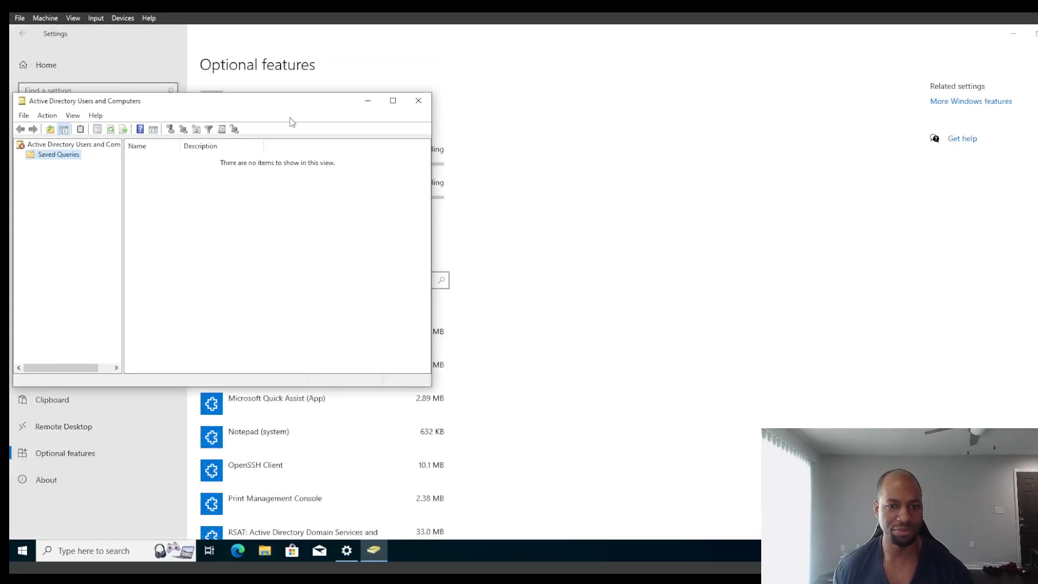
left_click_drag(327, 106, 630, 83)
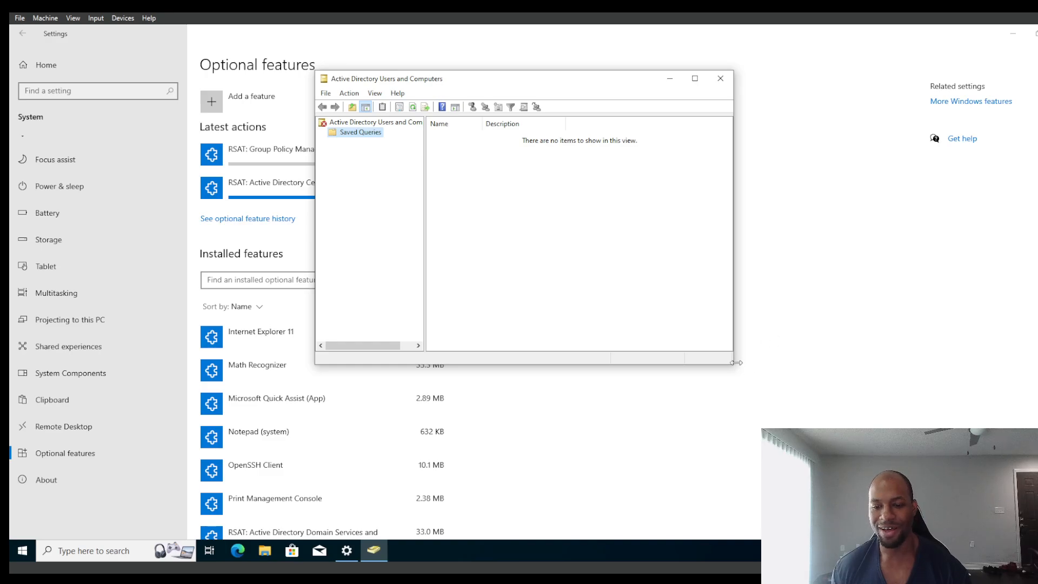
left_click_drag(728, 364, 952, 426)
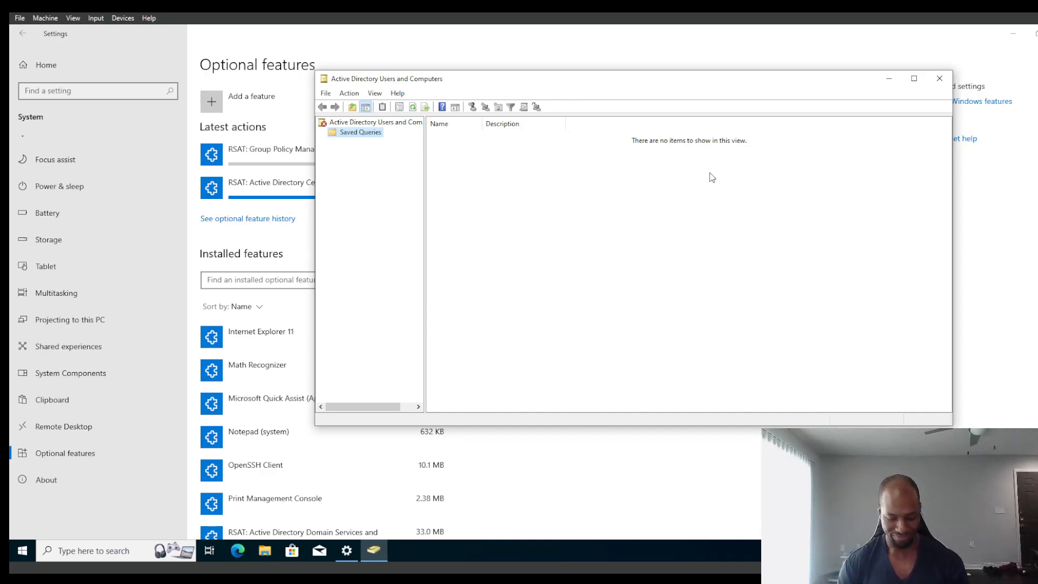
Try to launch the Group Policy editor by running gpedit.exe and dismiss the resulting message.
key("super+r")
type("grep")
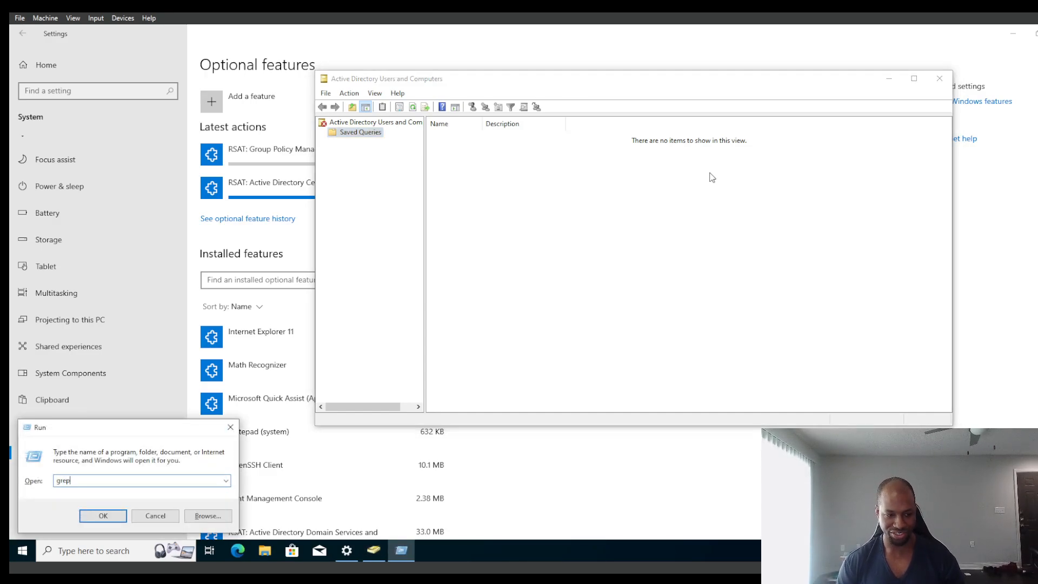
key("BackSpace")
key("BackSpace")
key("BackSpace")
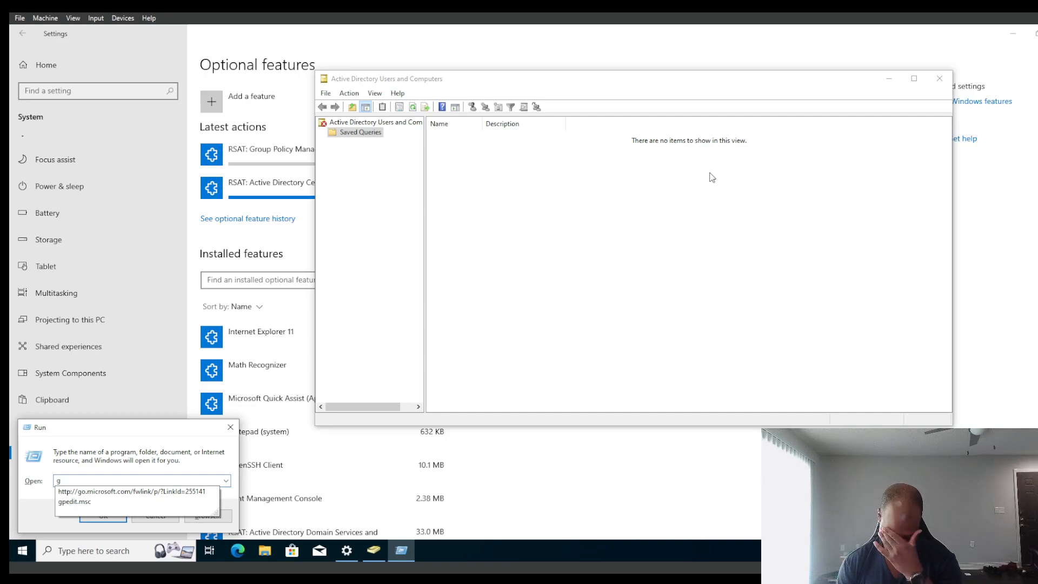
type("pedit.exe")
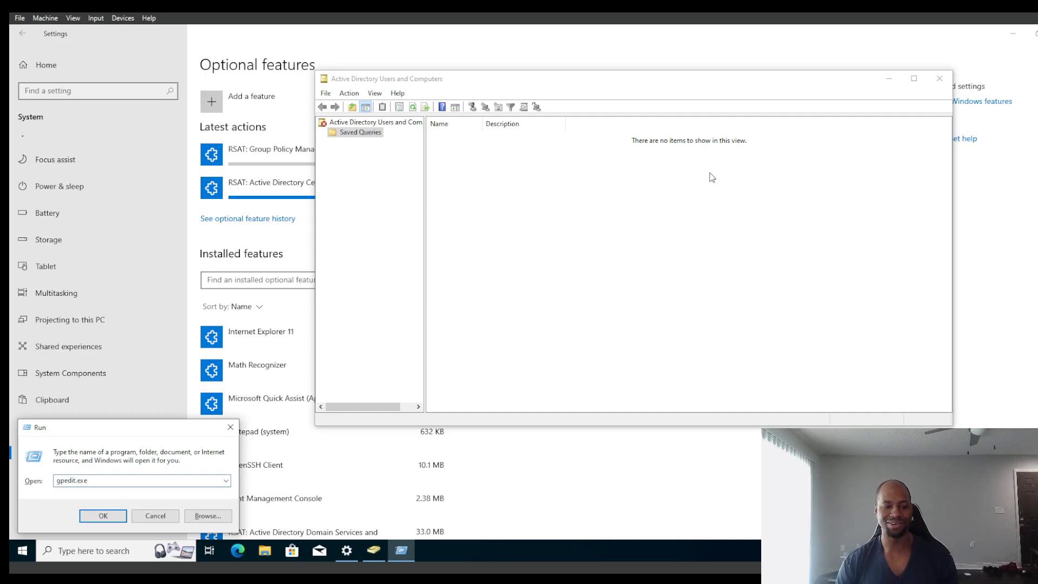
key("Return")
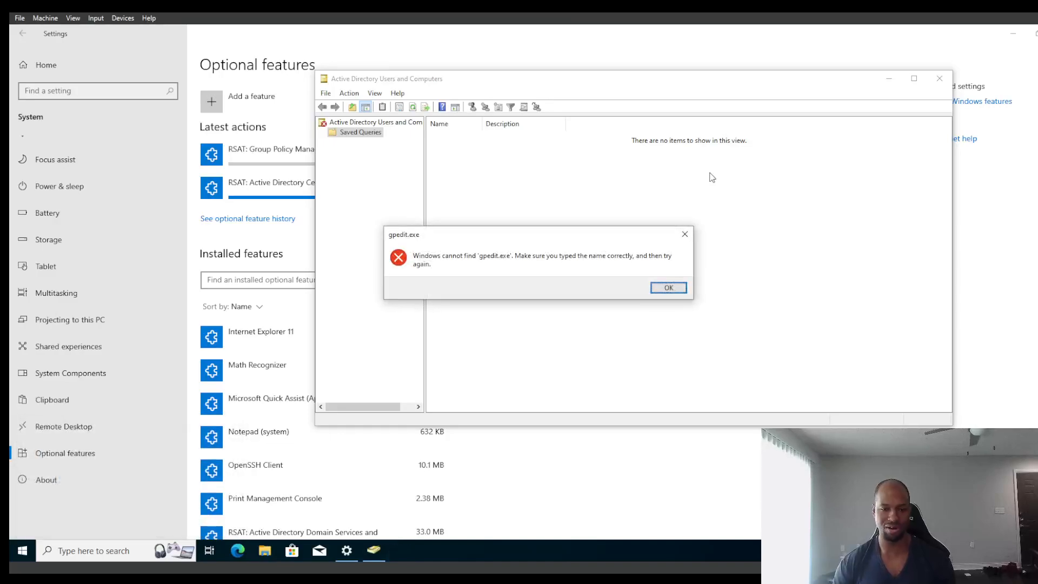
key("Return")
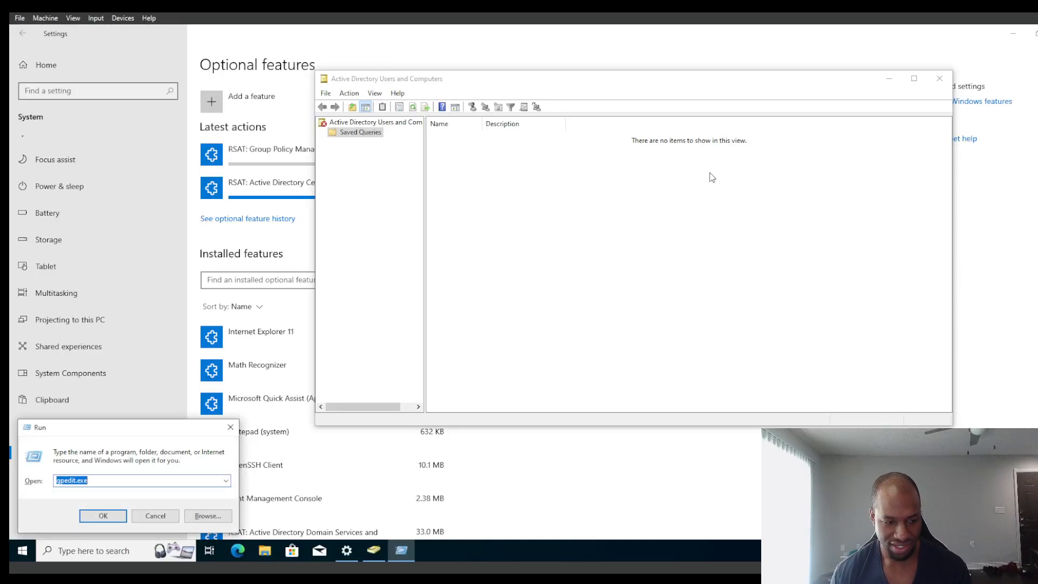
Run gpedit.msc to open the Local Group Policy Editor and move its window over the Active Directory Users and Computers window.
key("Right")
key("BackSpace")
key("BackSpace")
key("BackSpace")
key("BackSpace")
key("BackSpace")
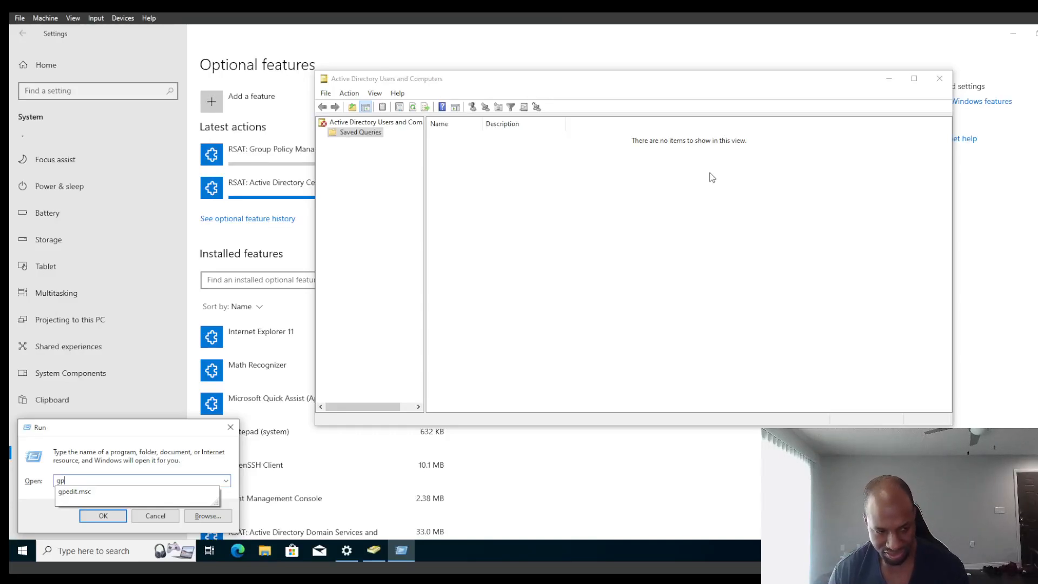
type("dit.msc")
key("Return")
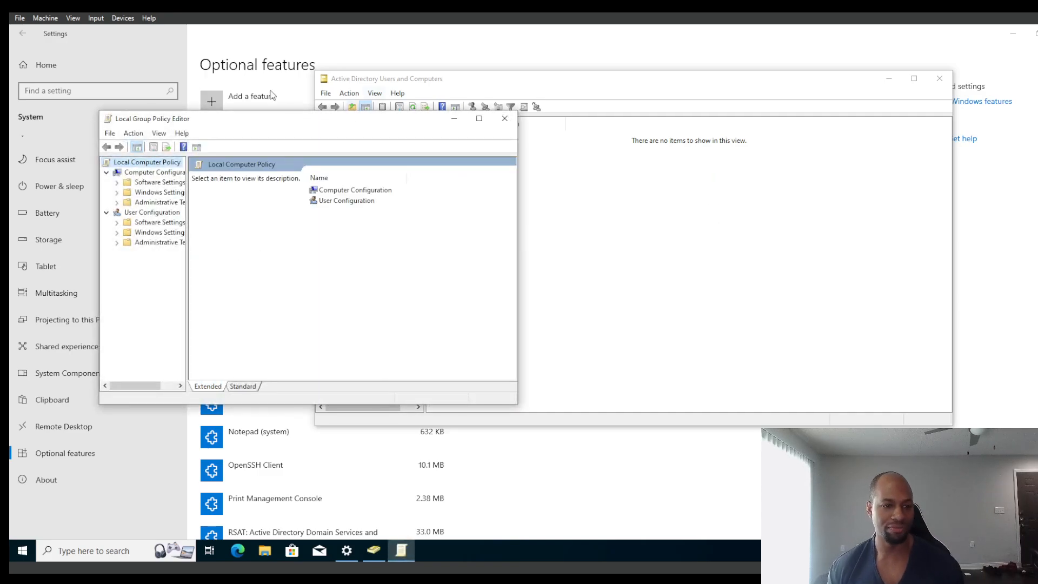
left_click_drag(293, 118, 753, 154)
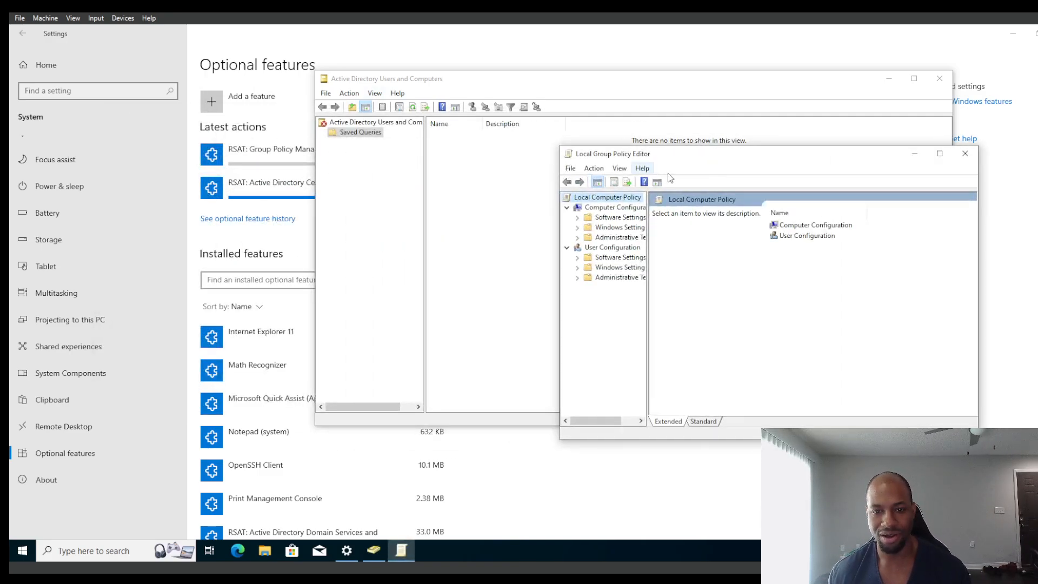
left_click_drag(652, 156, 529, 158)
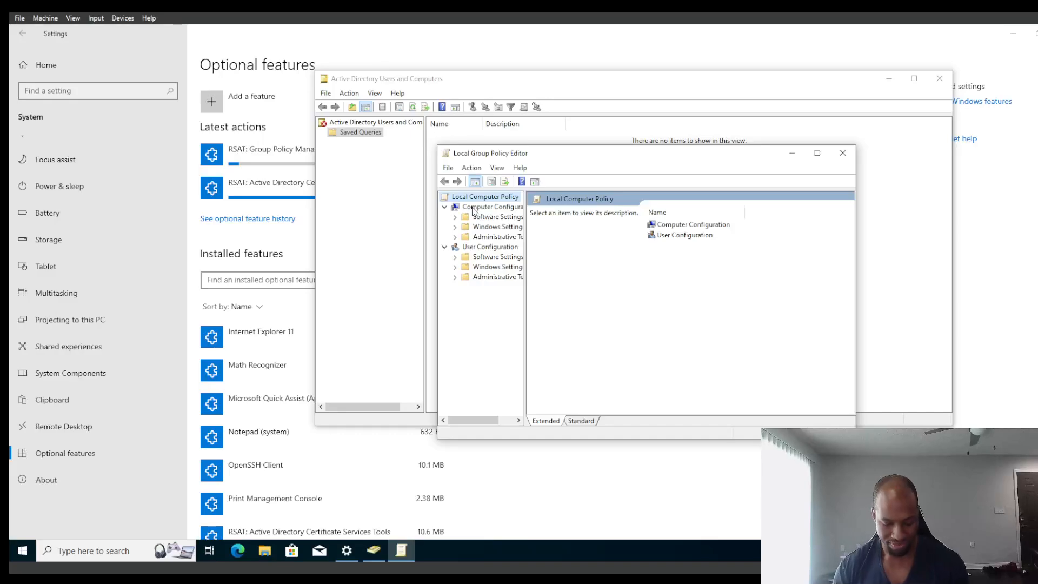
Run winver to check the installed Windows edition and version, and close the About Windows dialog.
key("super+r")
type("winve")
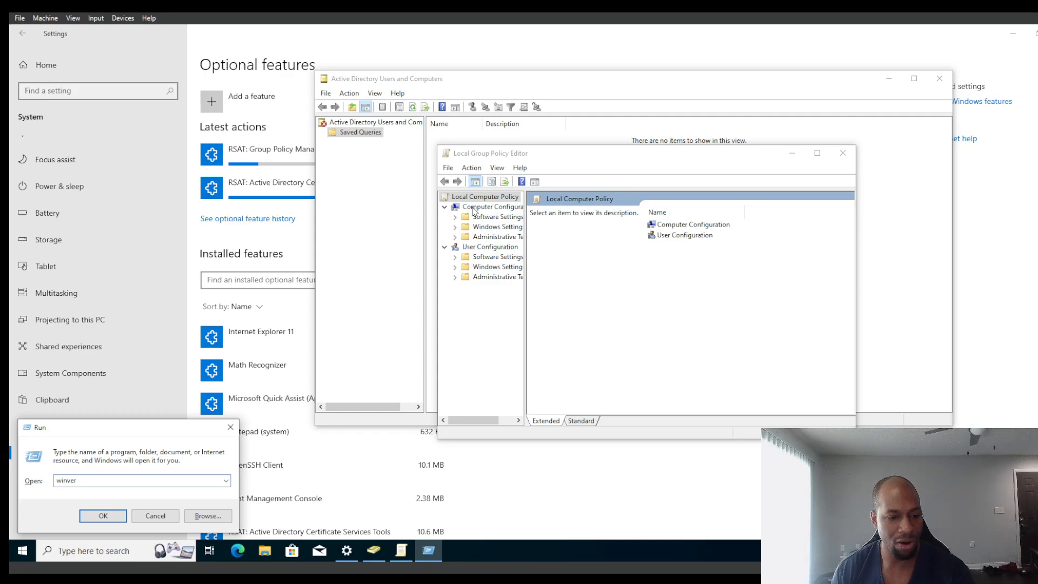
key("Return")
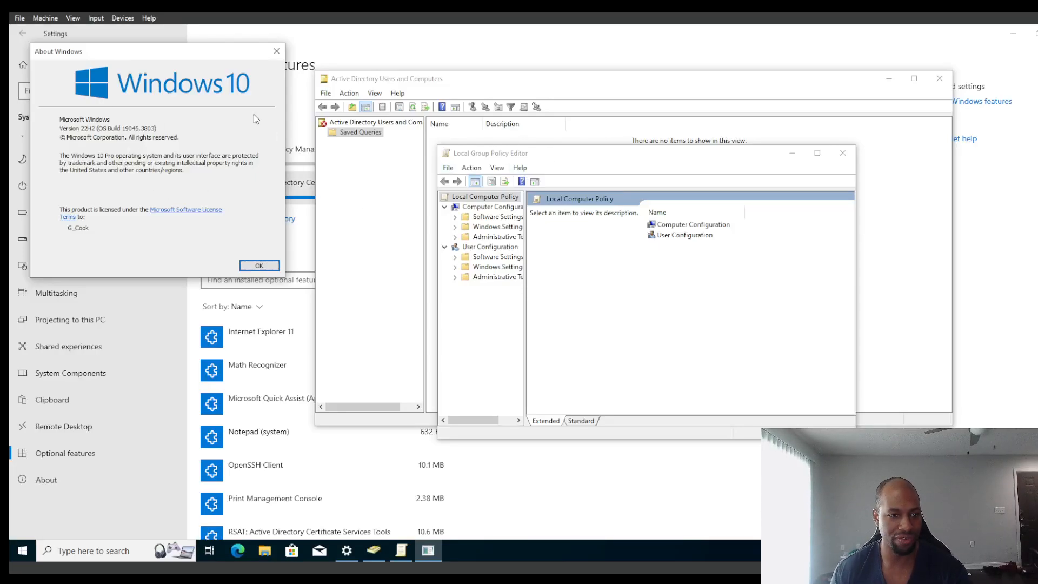
left_click(260, 265)
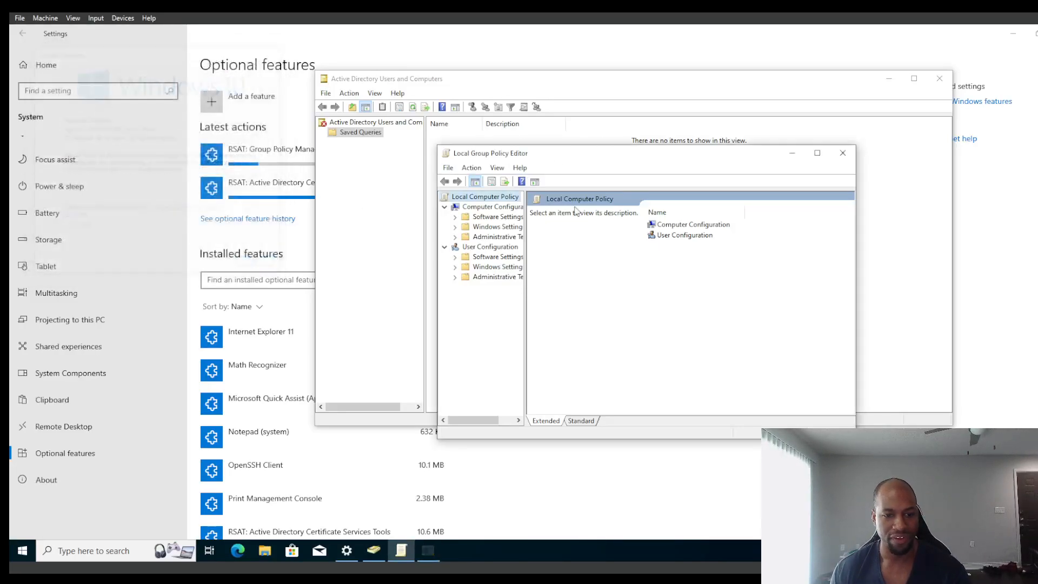
Close the Local Group Policy Editor and Active Directory Users and Computers windows.
left_click(843, 153)
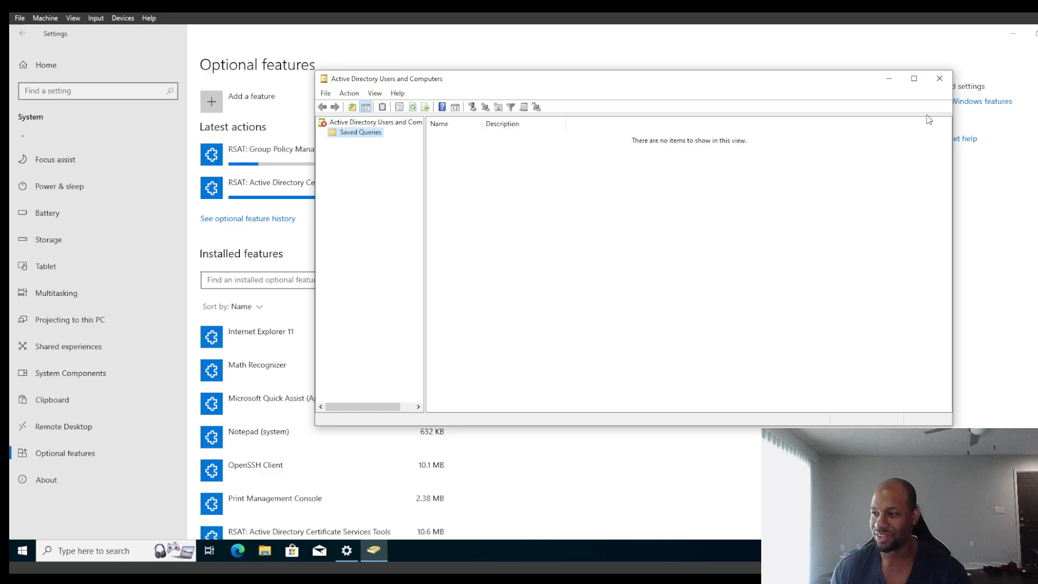
left_click(940, 78)
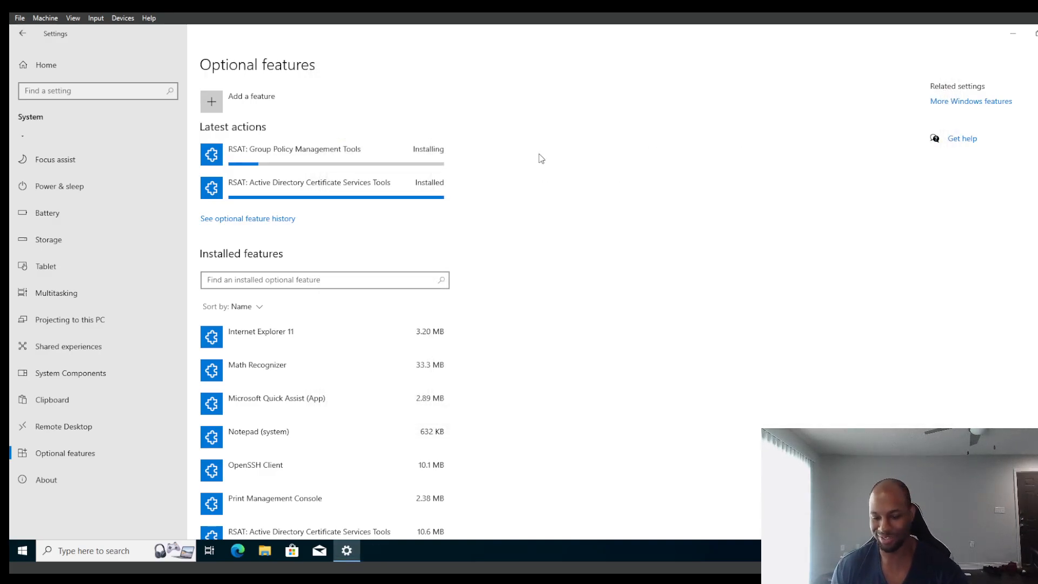